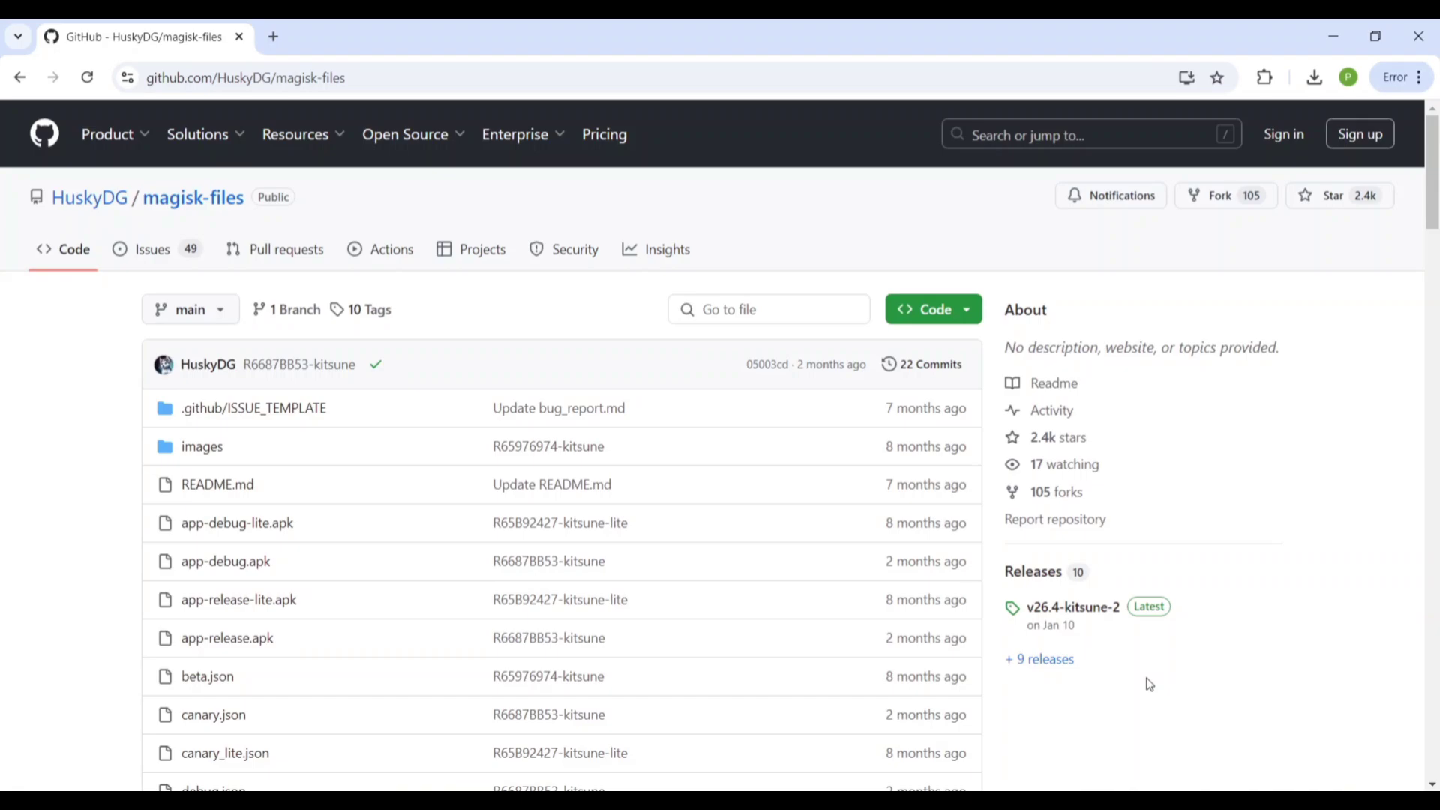
Scroll through the HuskyDG/magisk-files repo page to find the latest v26.4-kitsune-2 release.
scroll(1186, 641, down, 1)
scroll(1187, 641, down, 5)
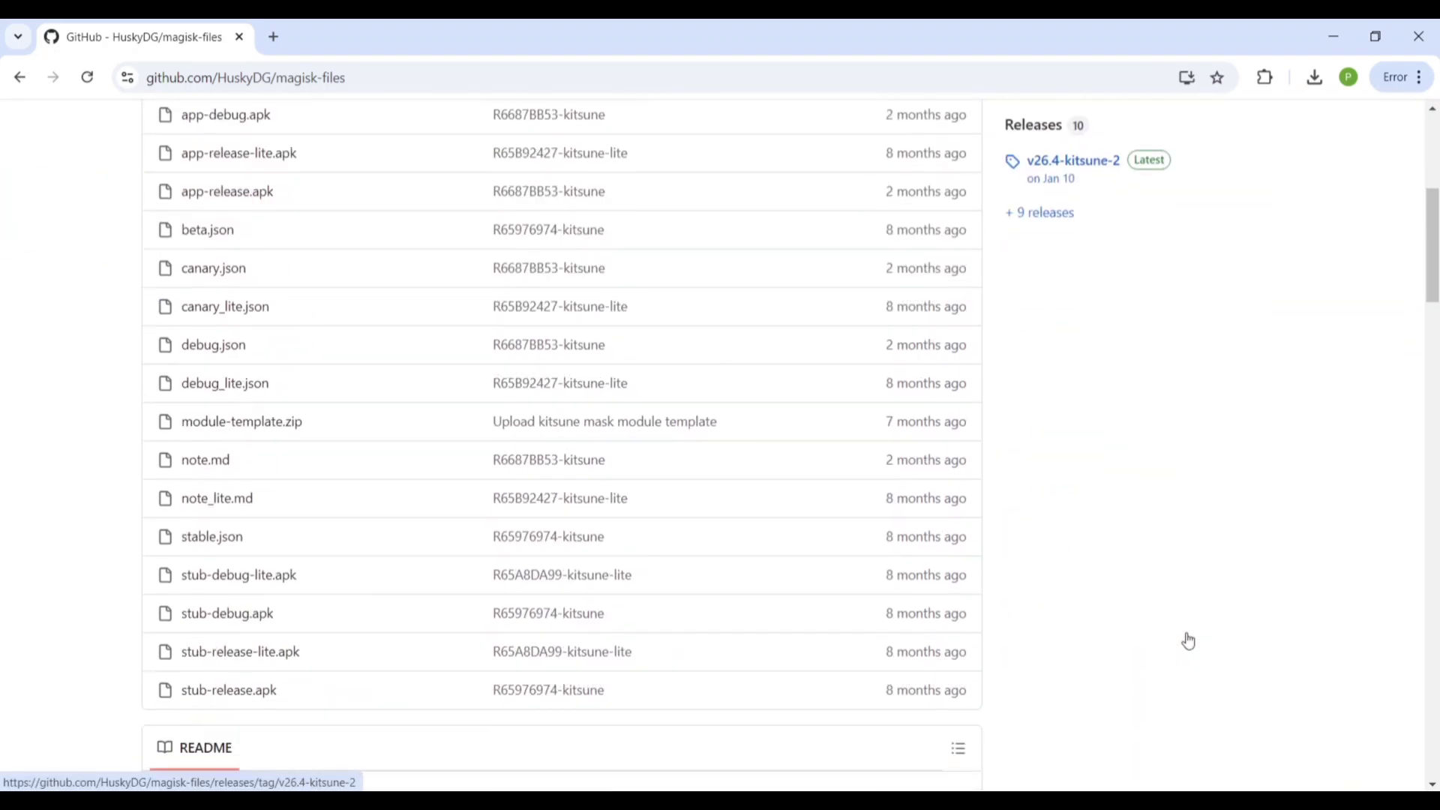
scroll(1188, 641, down, 4)
scroll(1189, 641, down, 4)
scroll(1189, 641, up, 7)
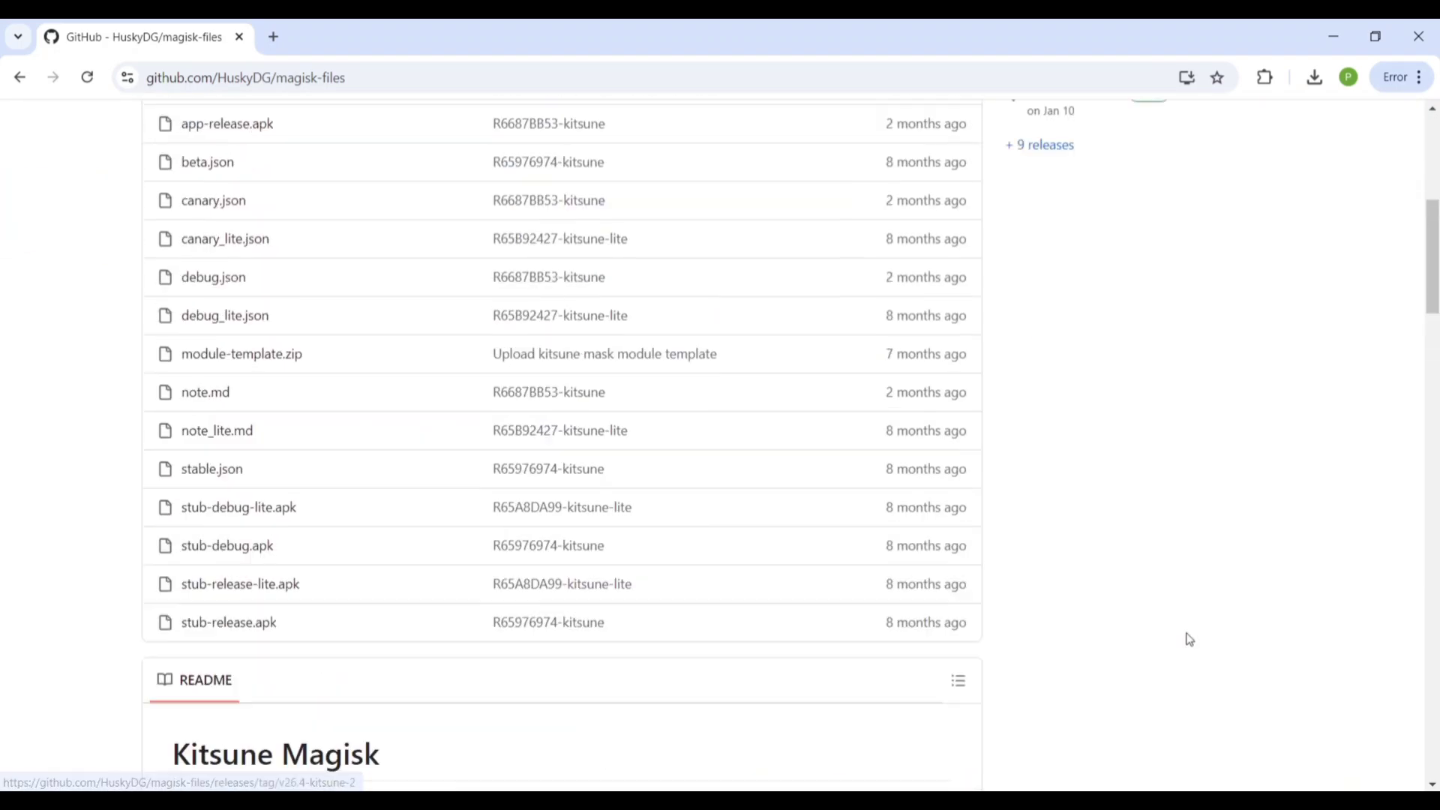
scroll(1189, 638, up, 2)
scroll(1189, 639, up, 3)
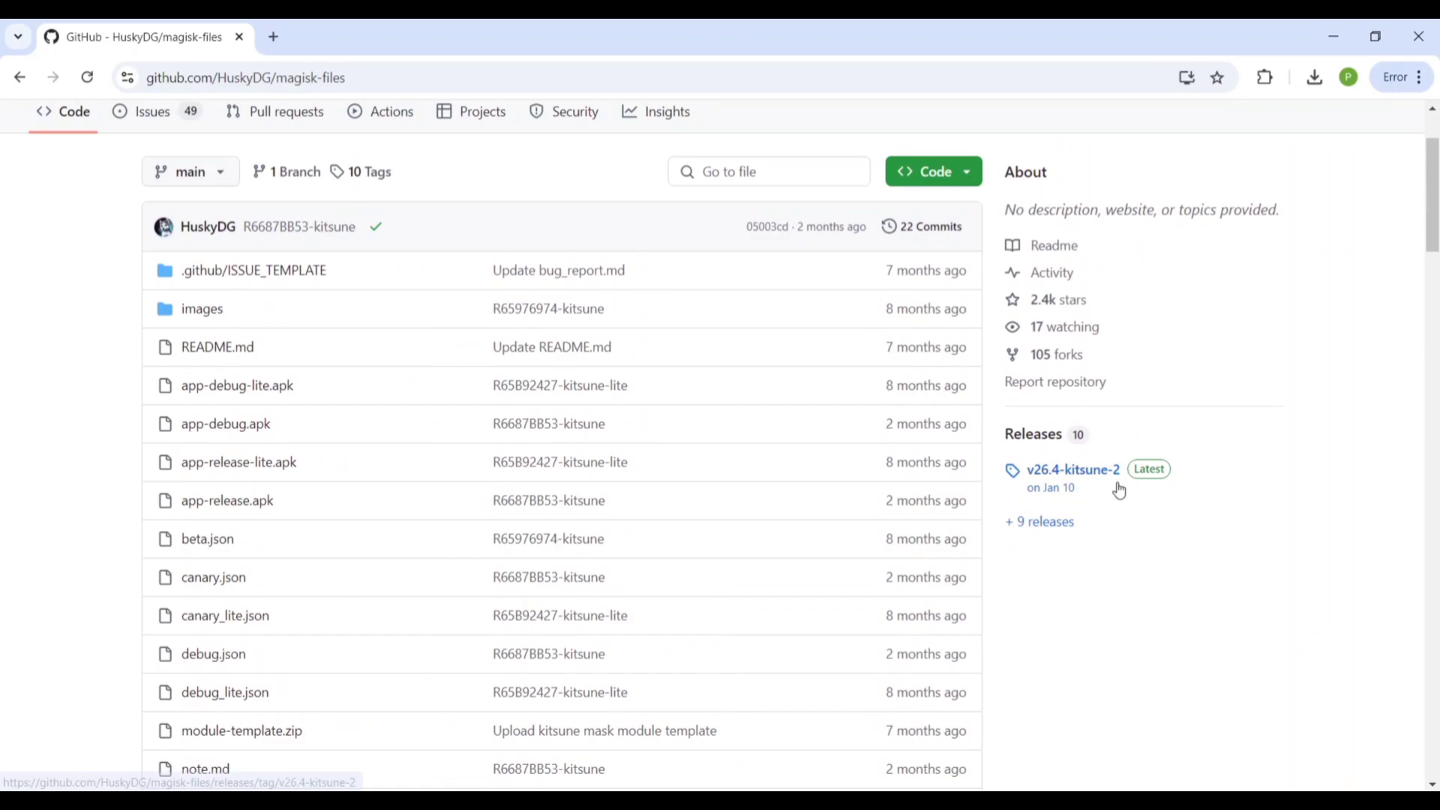
Open the v26.4-kitsune-2 release page and scroll down to its assets.
click(1118, 490)
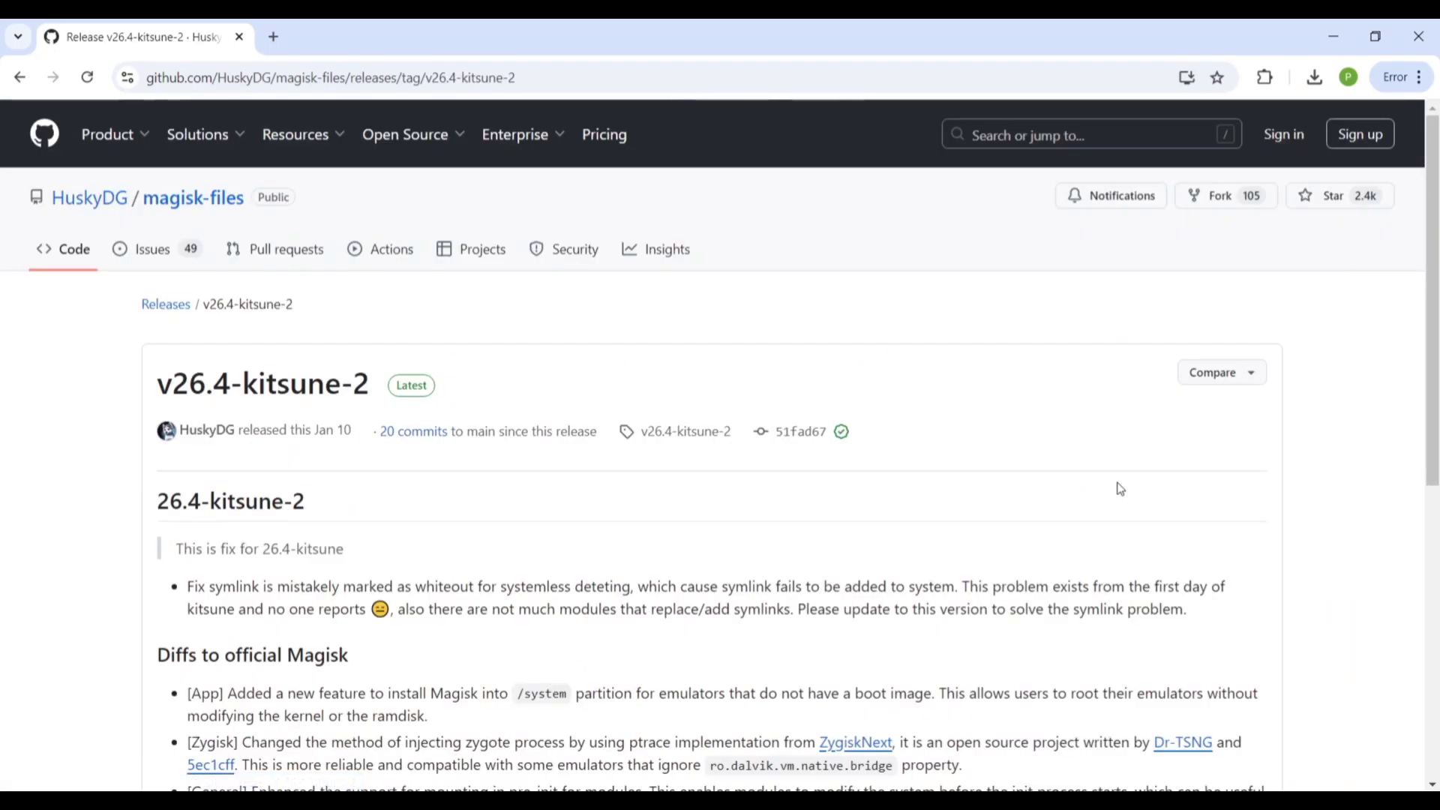
scroll(749, 496, down, 5)
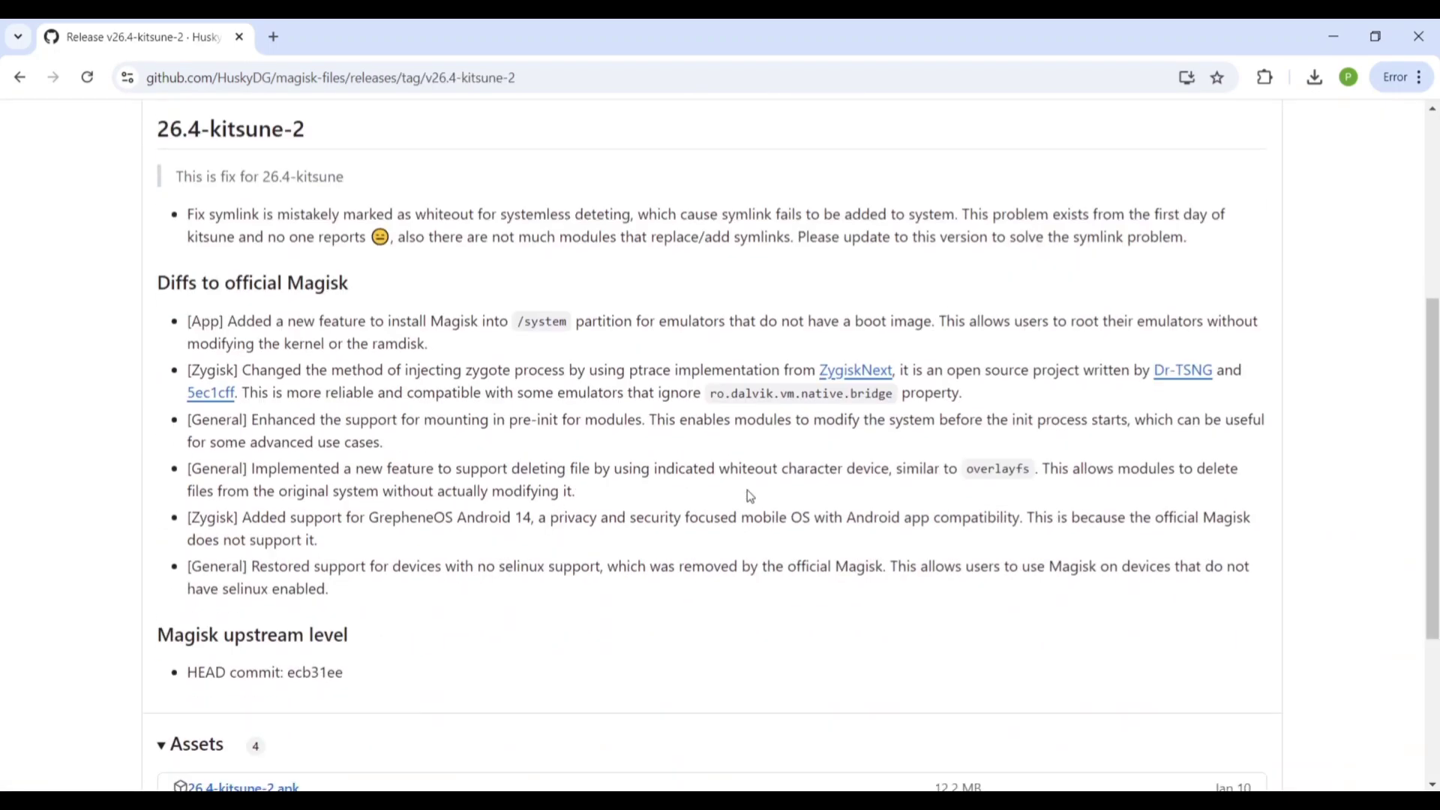
scroll(750, 496, down, 4)
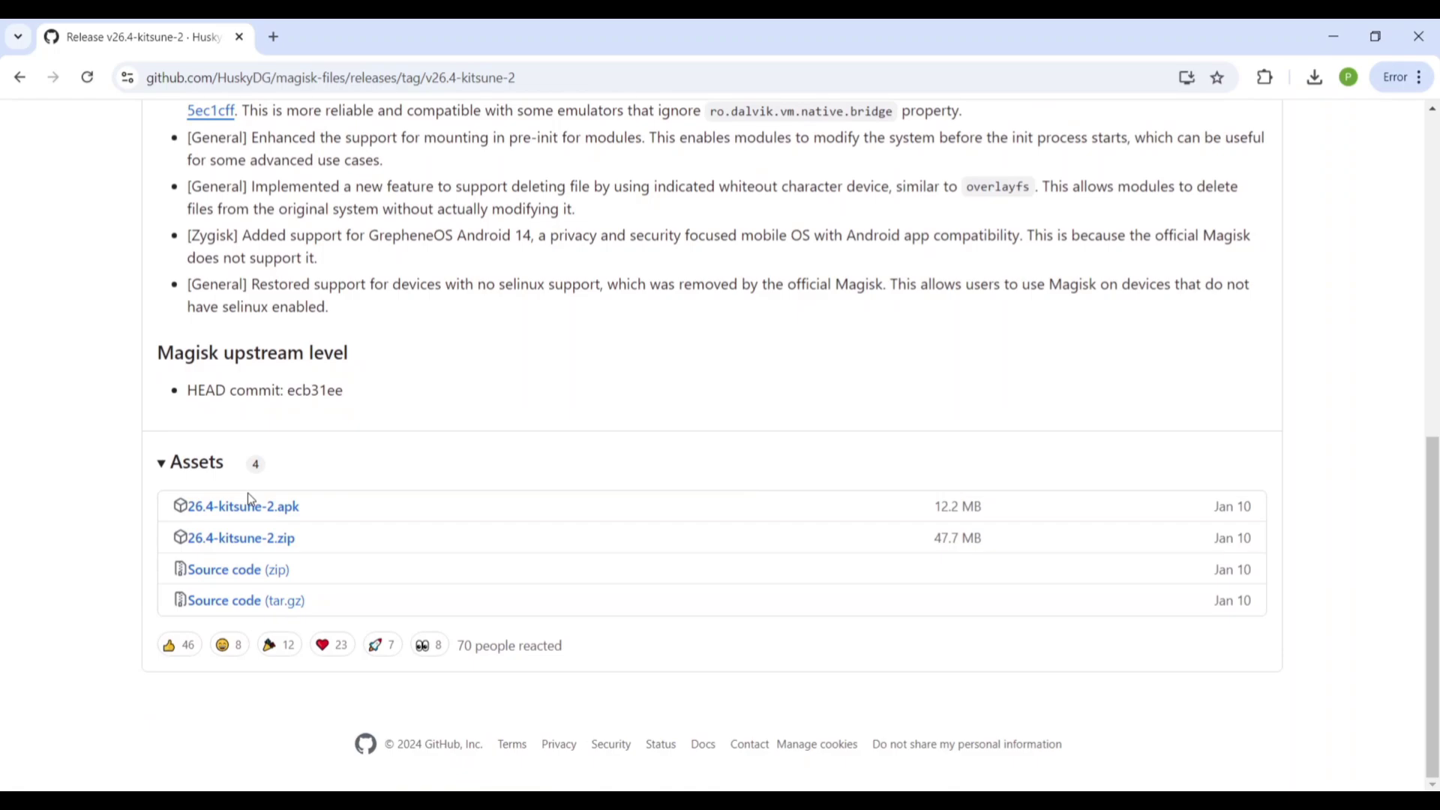
Save 26.4-kitsune-2.apk and confirm in the Downloads panel that it finished.
right_click(245, 544)
click(240, 545)
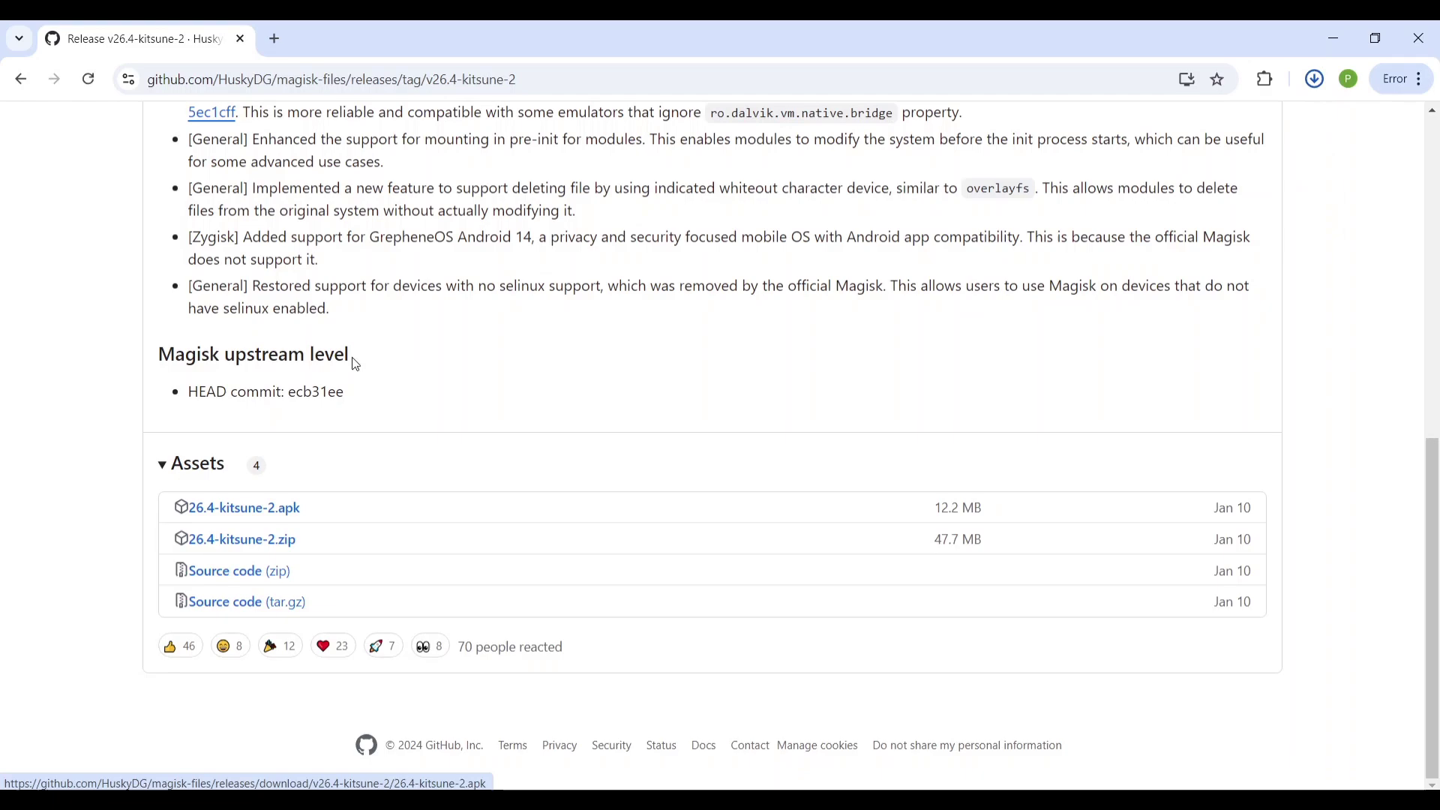
click(1306, 83)
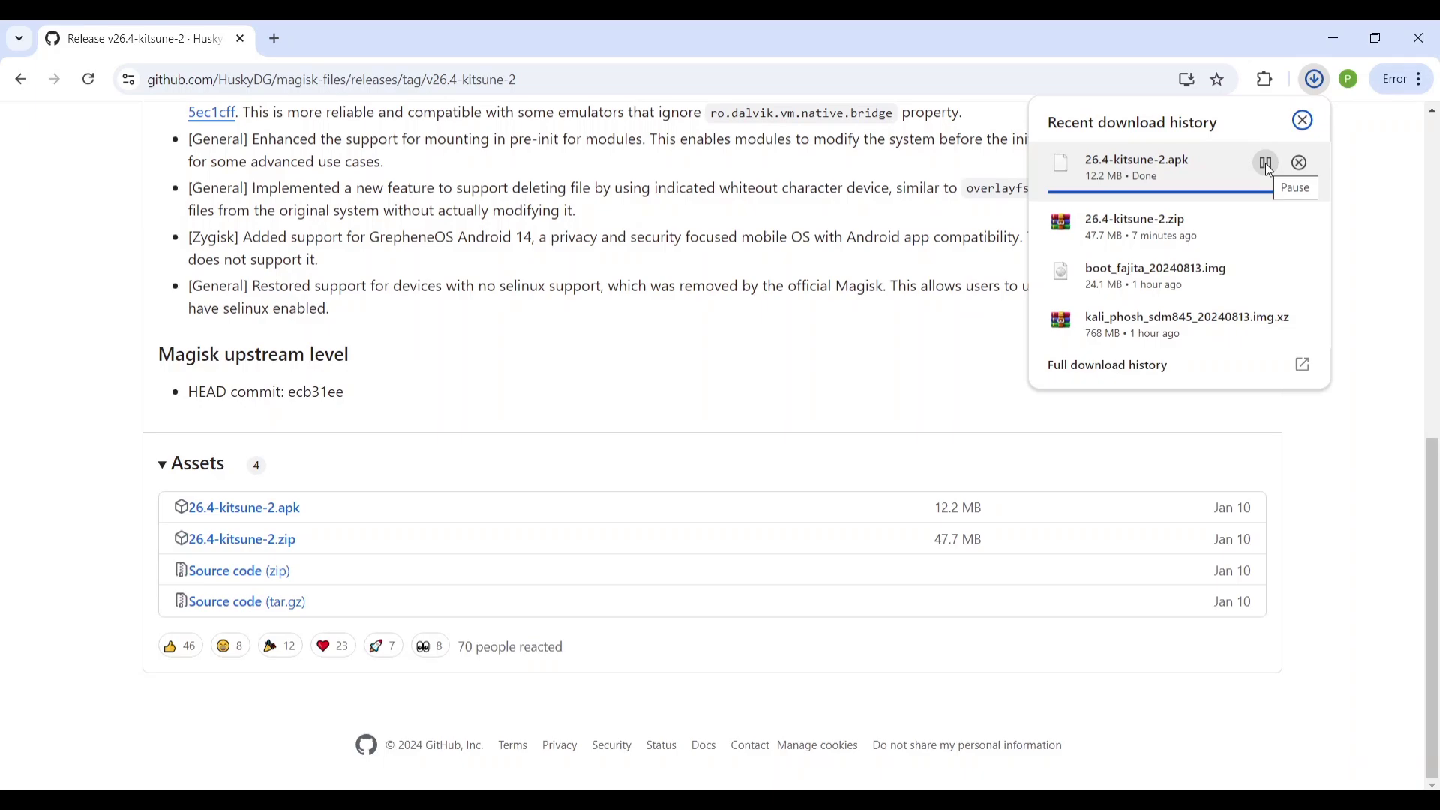
click(1347, 27)
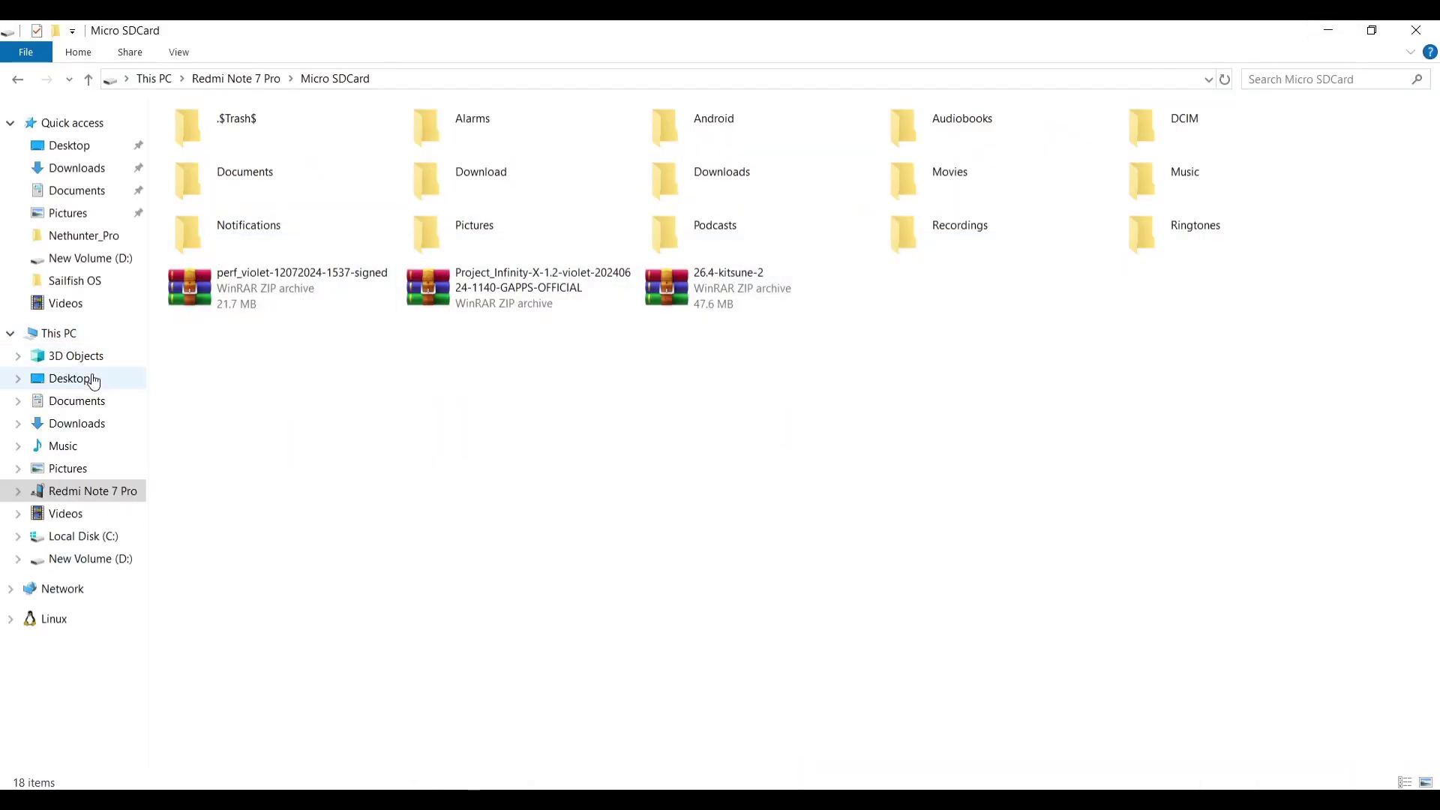
Select 26.4-kitsune-2.apk in Downloads, then open the Redmi Note 7 Pro's Micro SDCard folder.
click(82, 423)
mouse_move(76, 423)
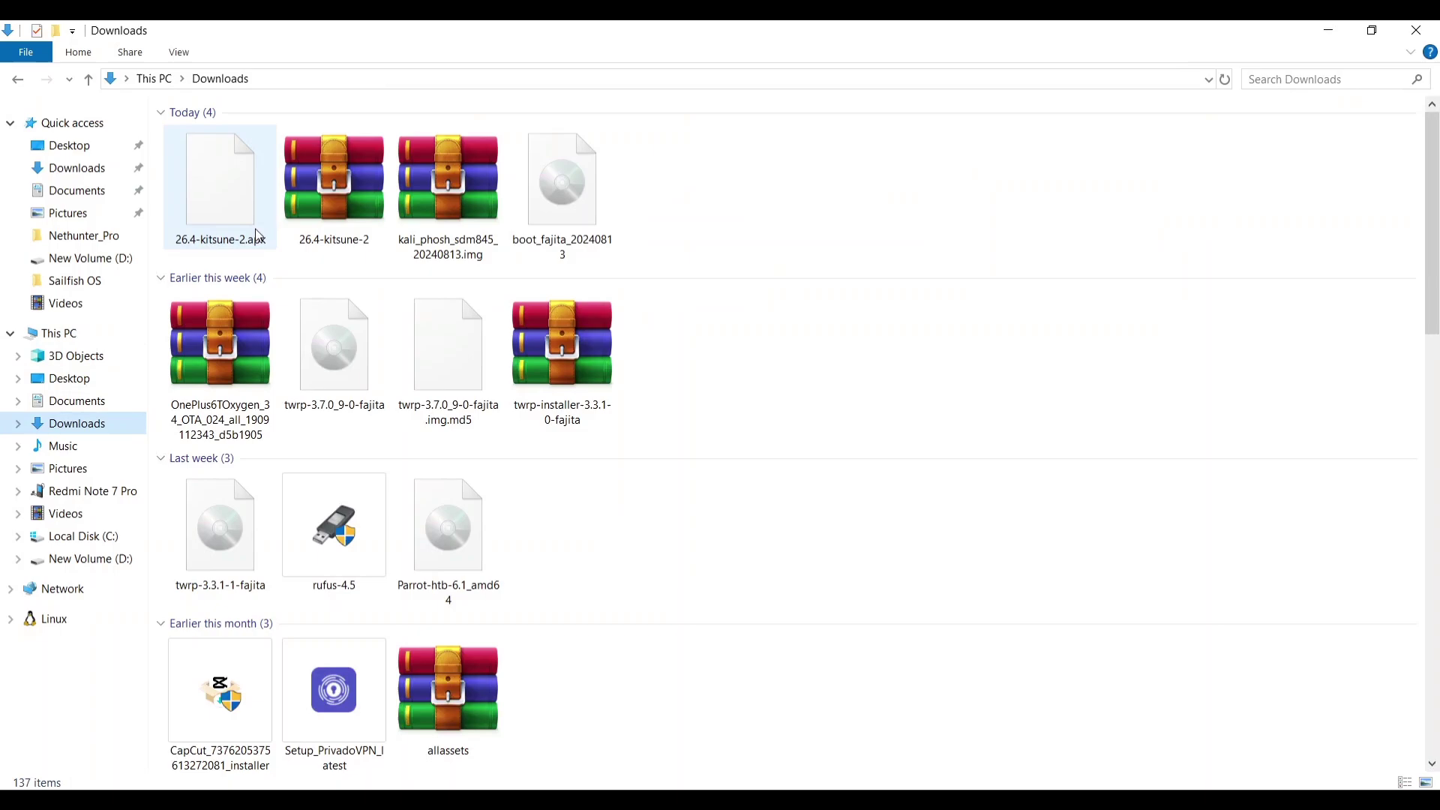
click(257, 227)
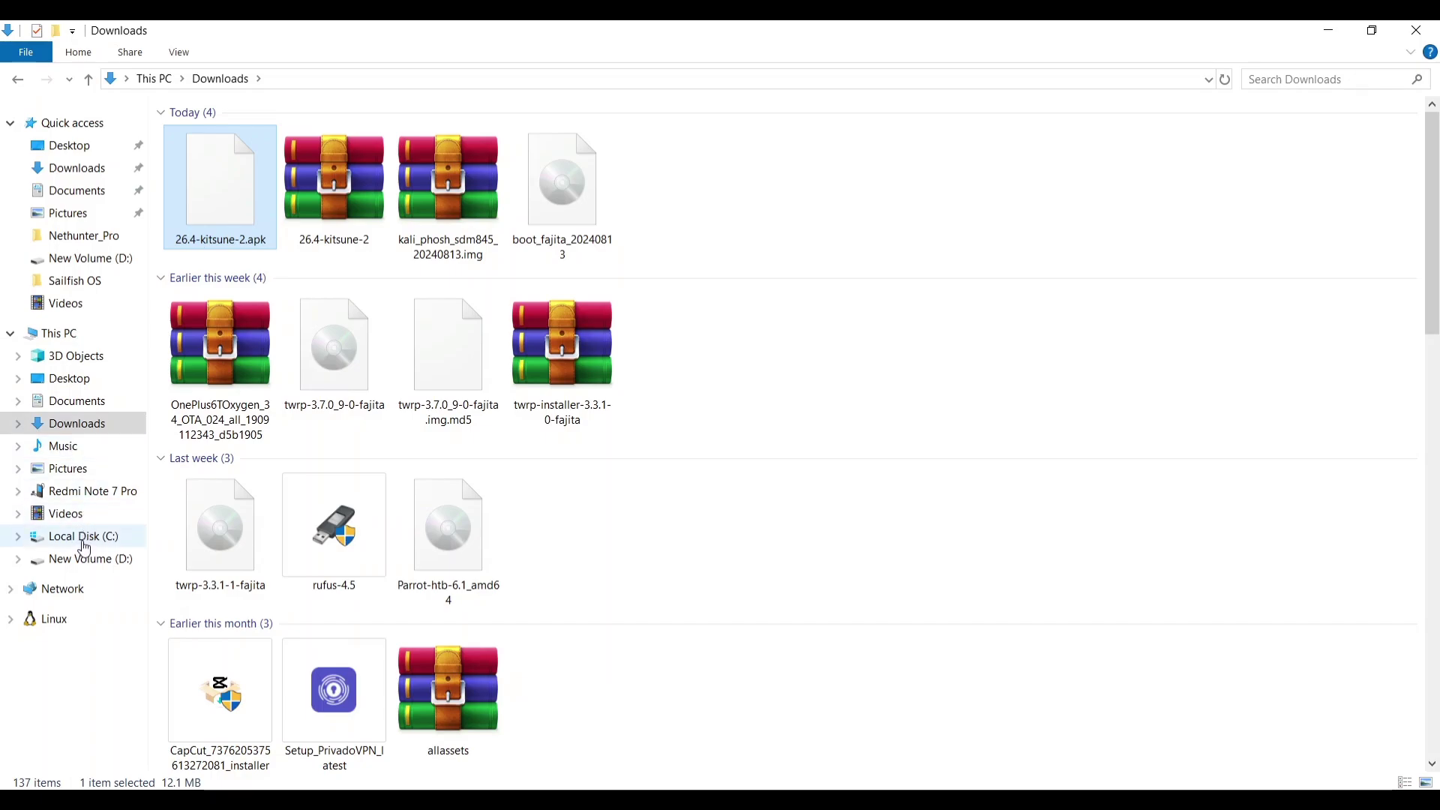
click(86, 491)
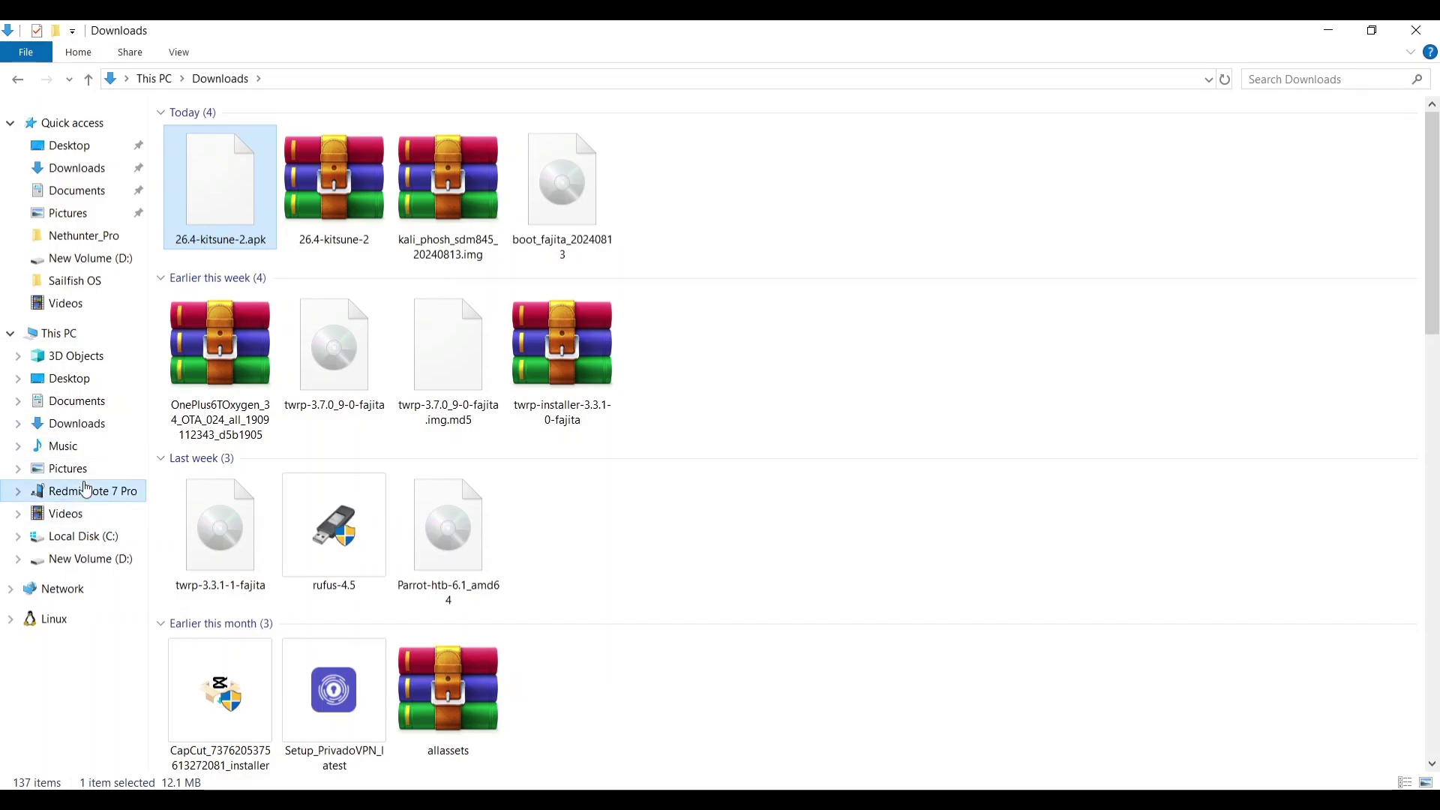
double_click(437, 132)
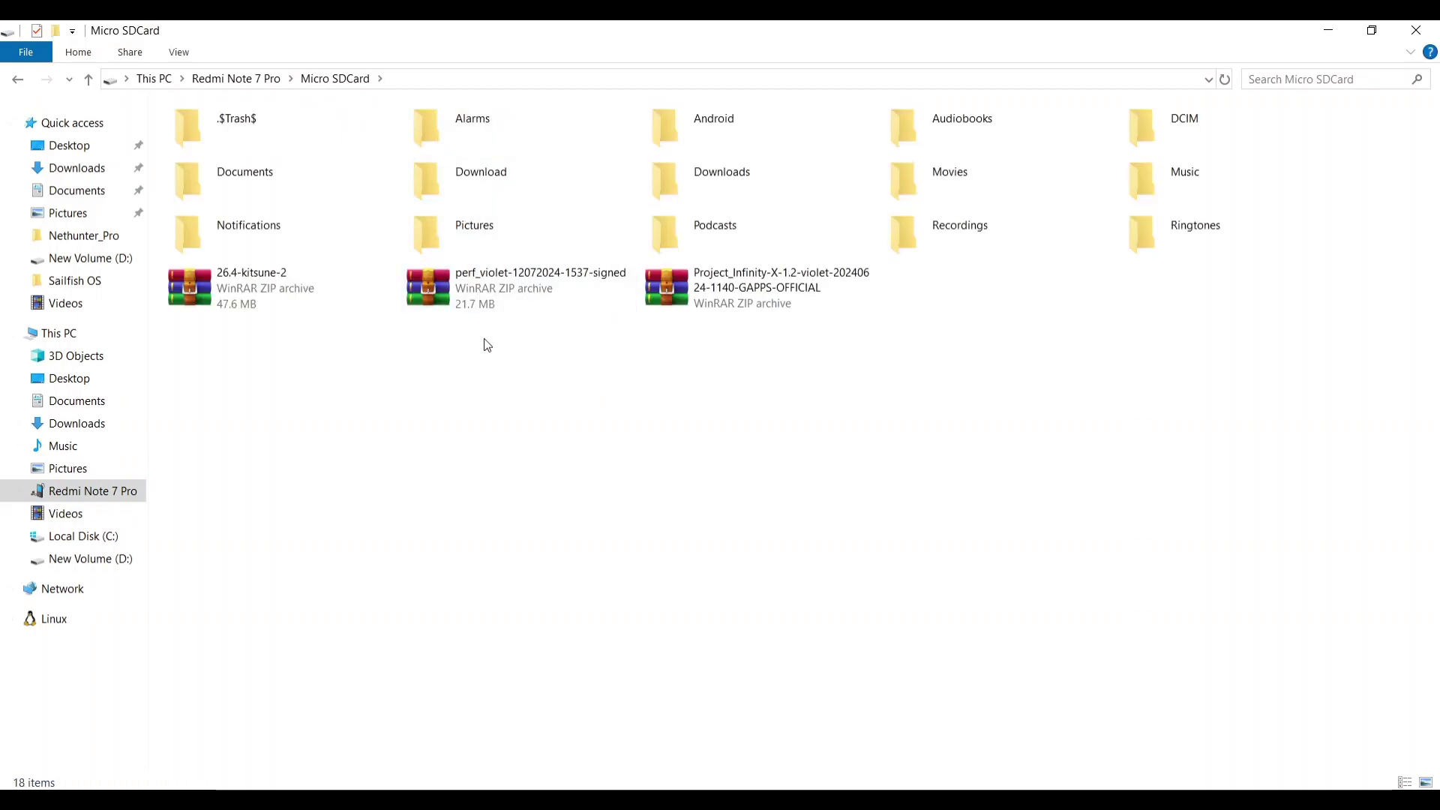
Paste 26.4-kitsune-2.apk onto the phone's Micro SDCard.
key(ctrl+v)
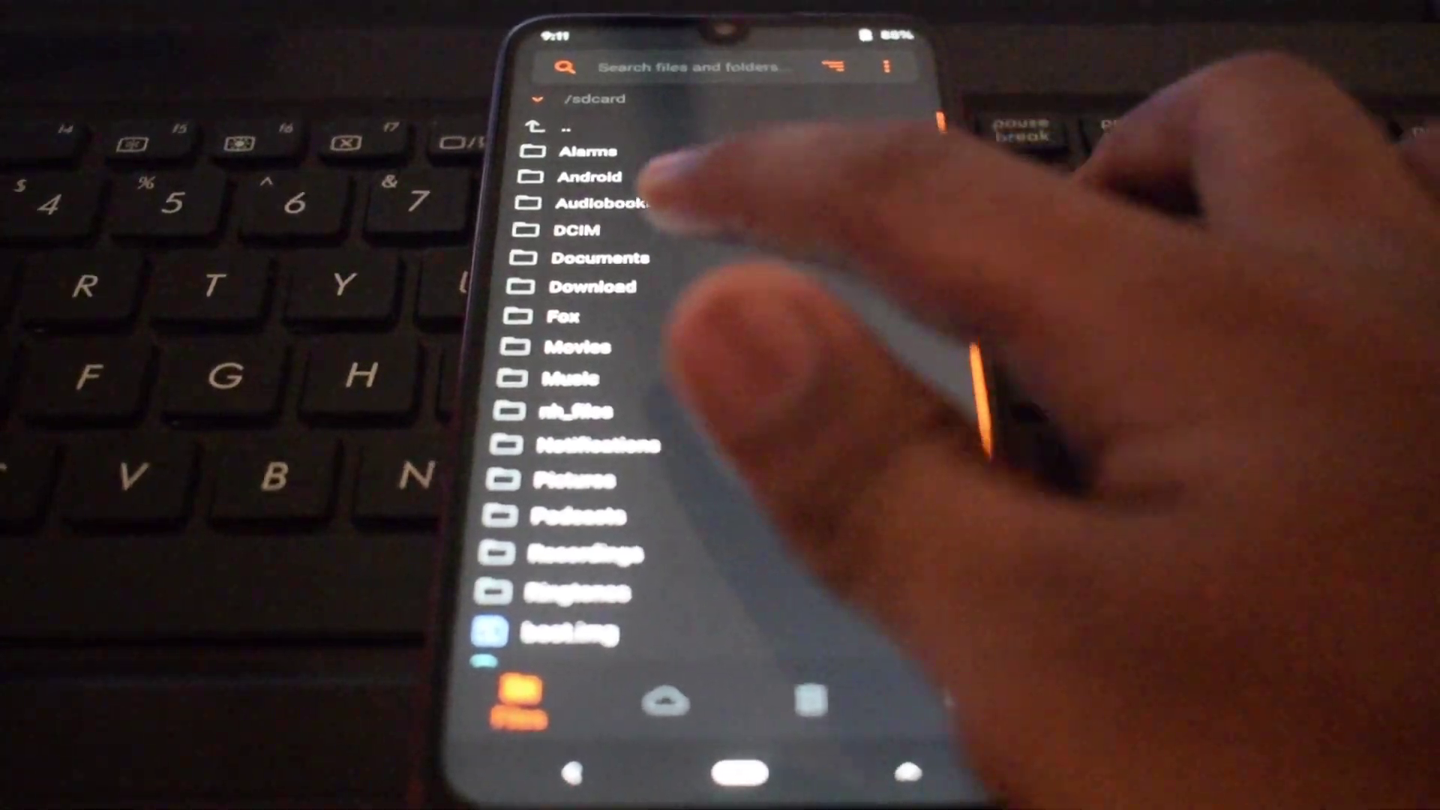
Flash magisk_patched-26400_wNiPi.img from the Download folder onto the Boot partition.
click(596, 274)
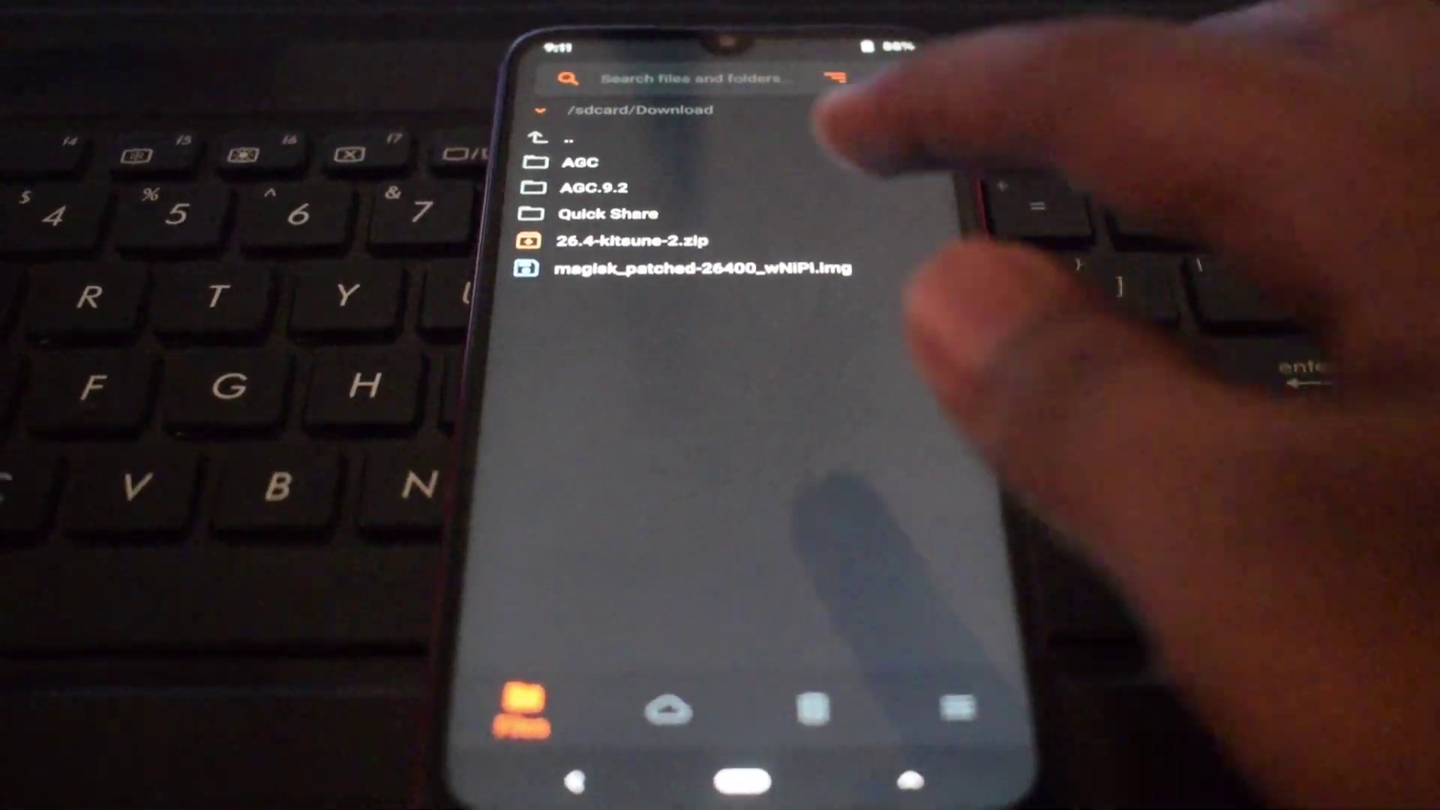
click(705, 278)
click(570, 202)
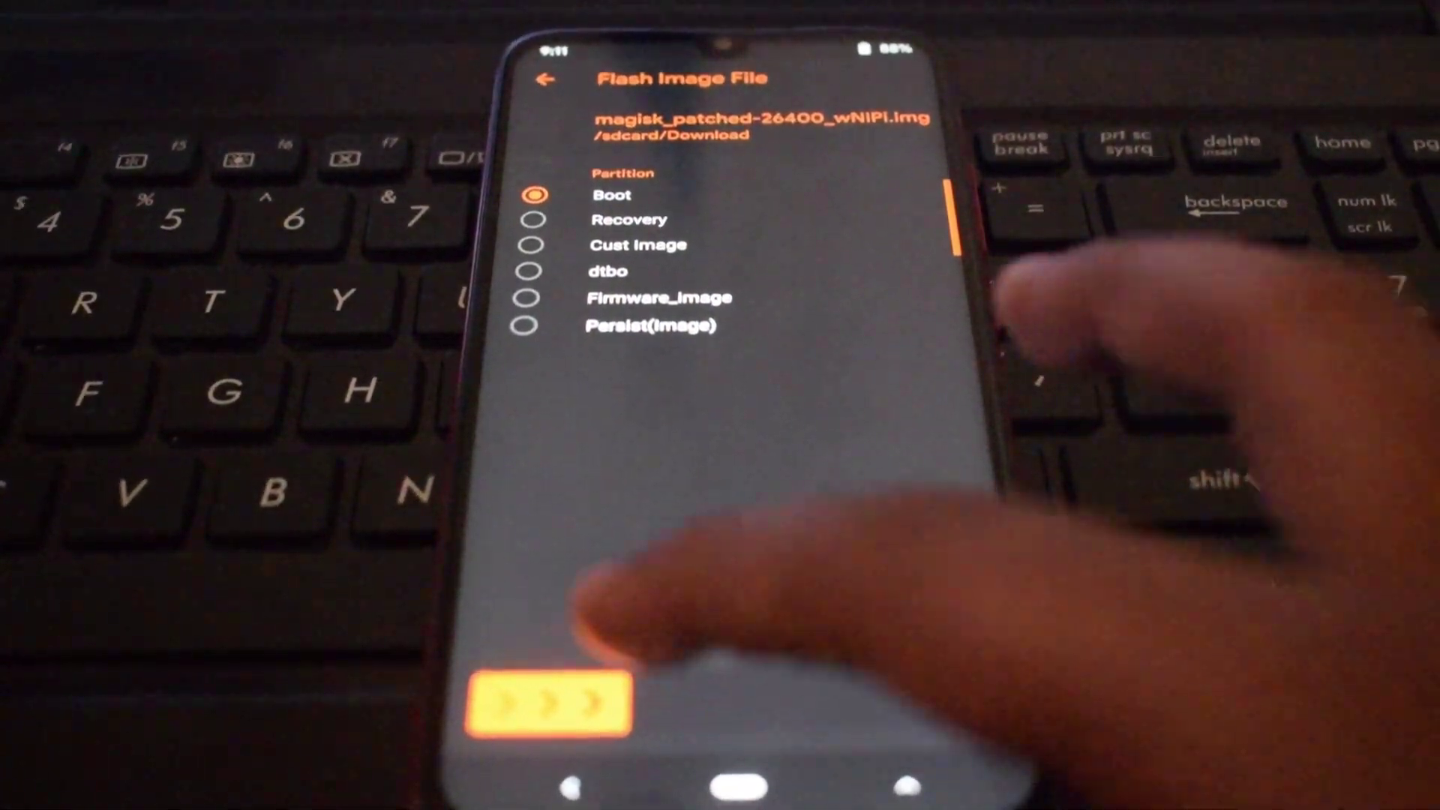
drag(552, 705, 924, 697)
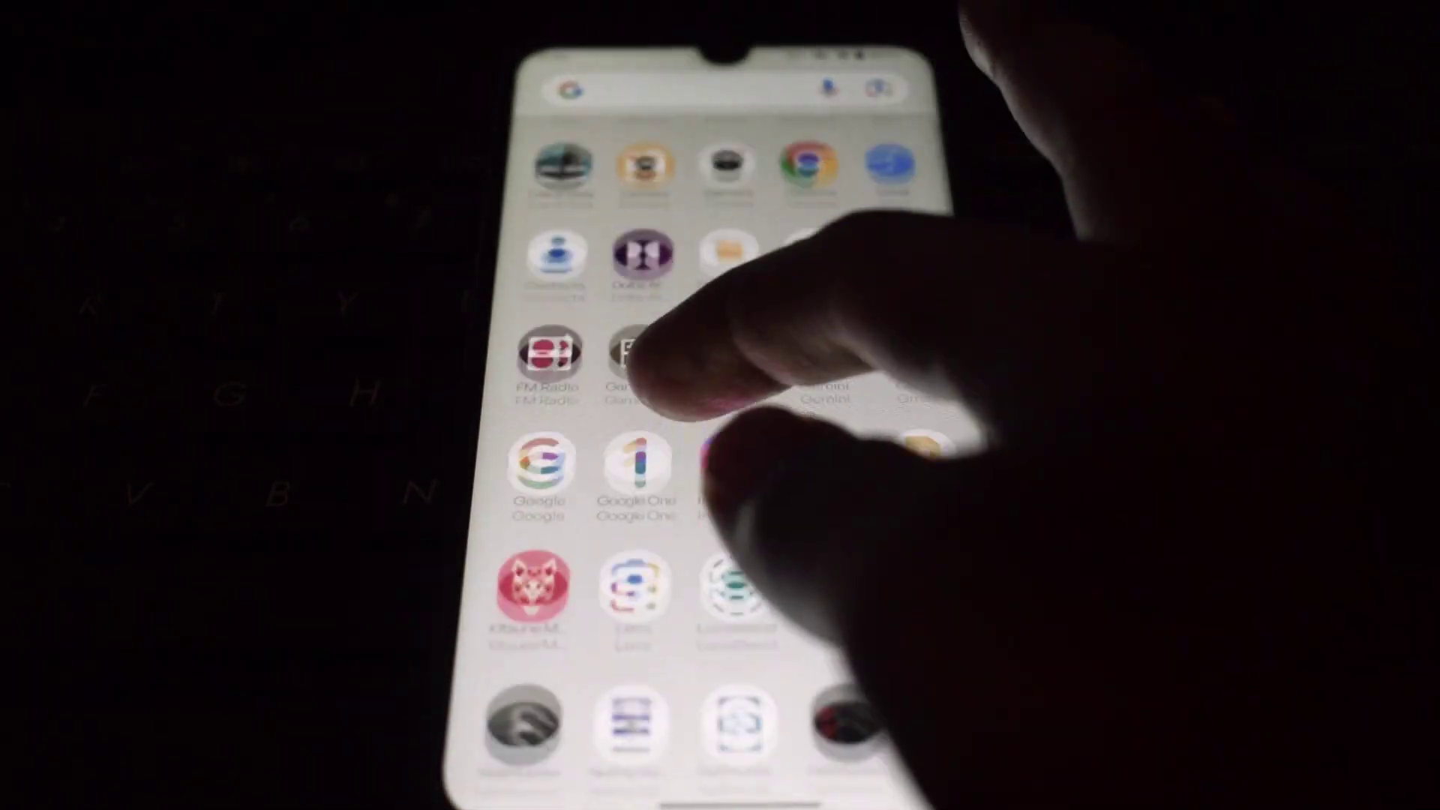
Launch the Kitsune Magisk app from the phone's app drawer.
click(532, 589)
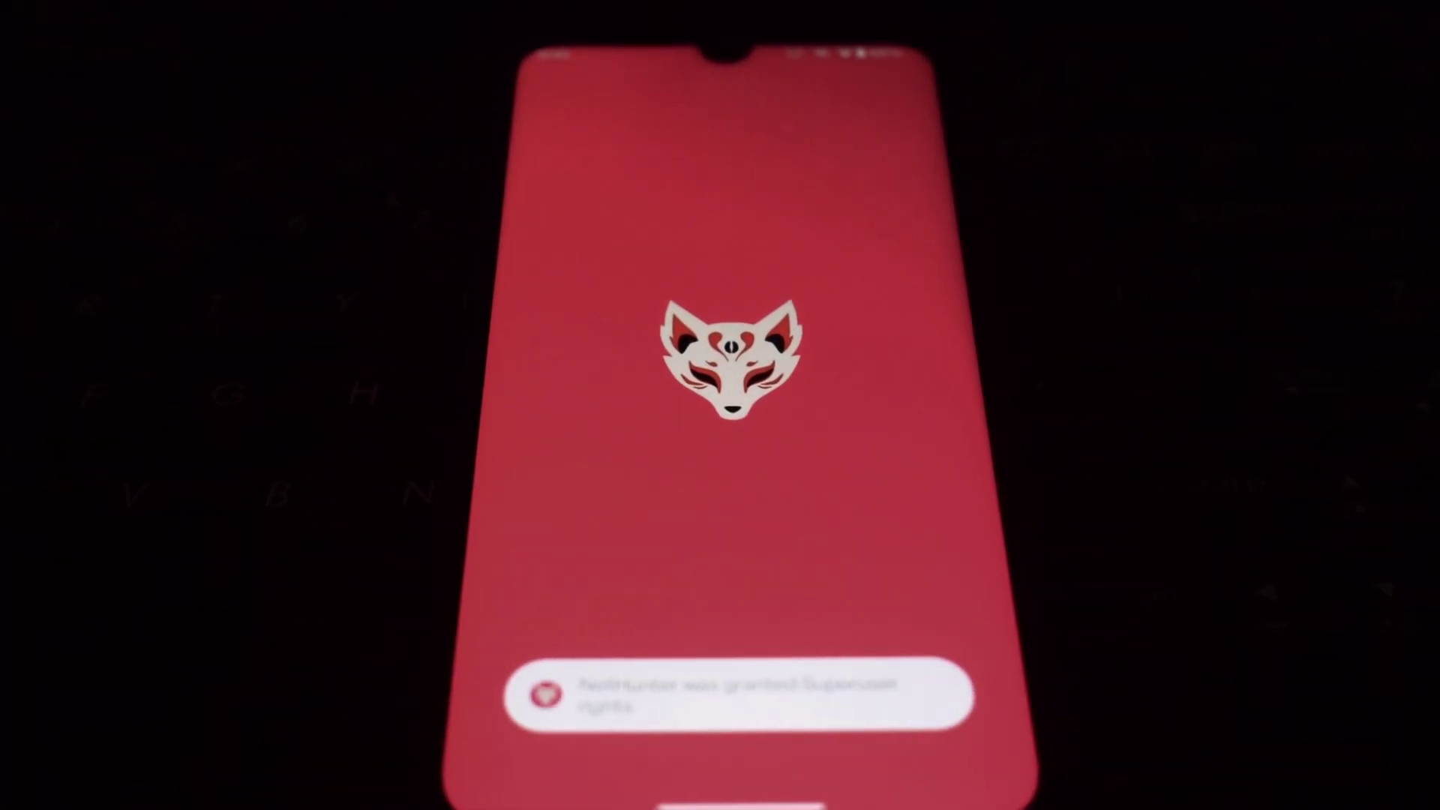